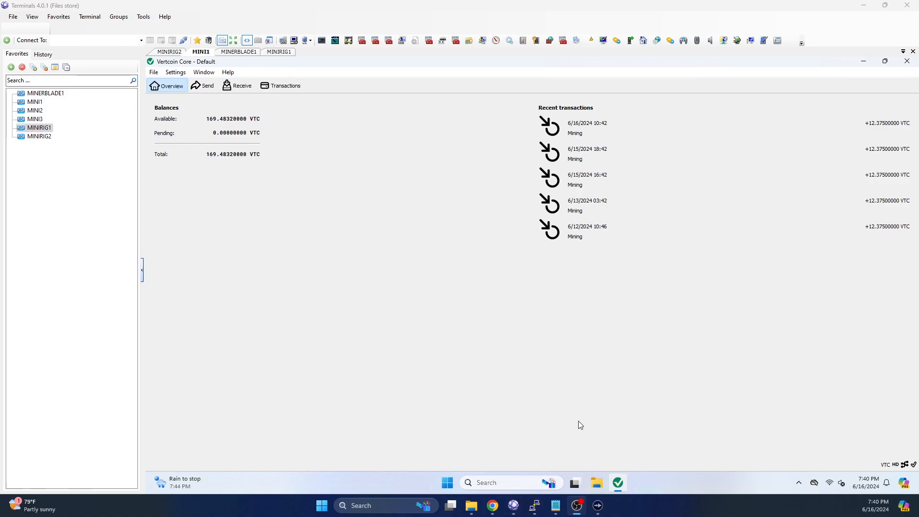
# - In File Explorer, open the Vertcoin data folder at C:\Users\admin\AppData\Roaming\Vertcoin
pyautogui.click(595, 486)
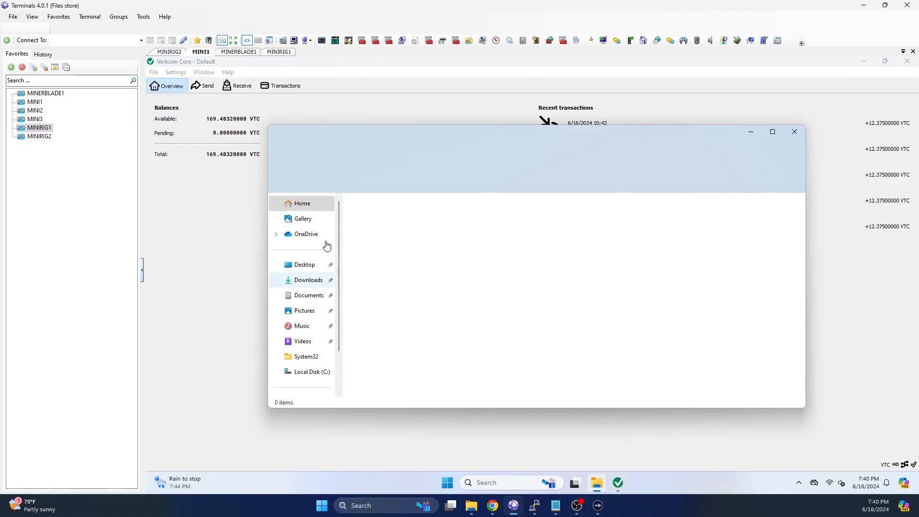
pyautogui.click(499, 160)
pyautogui.write('c:\\')
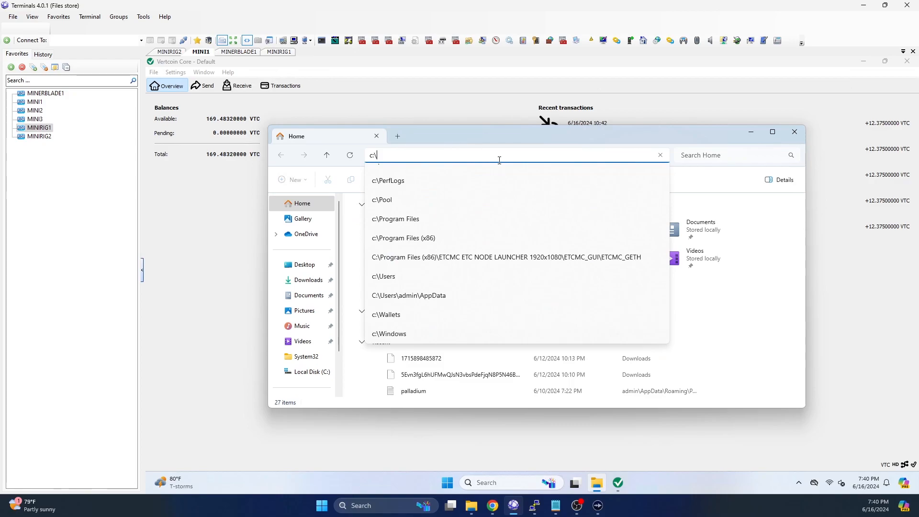
pyautogui.click(450, 297)
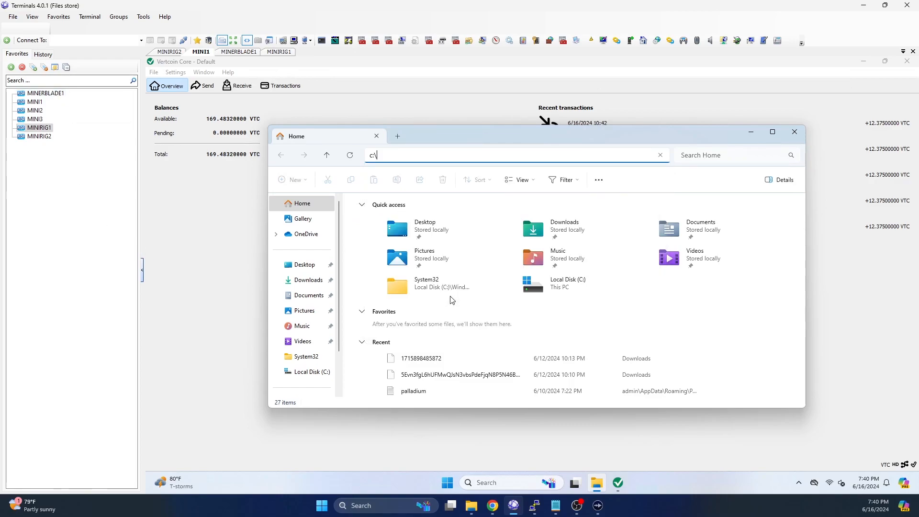
pyautogui.doubleClick(383, 245)
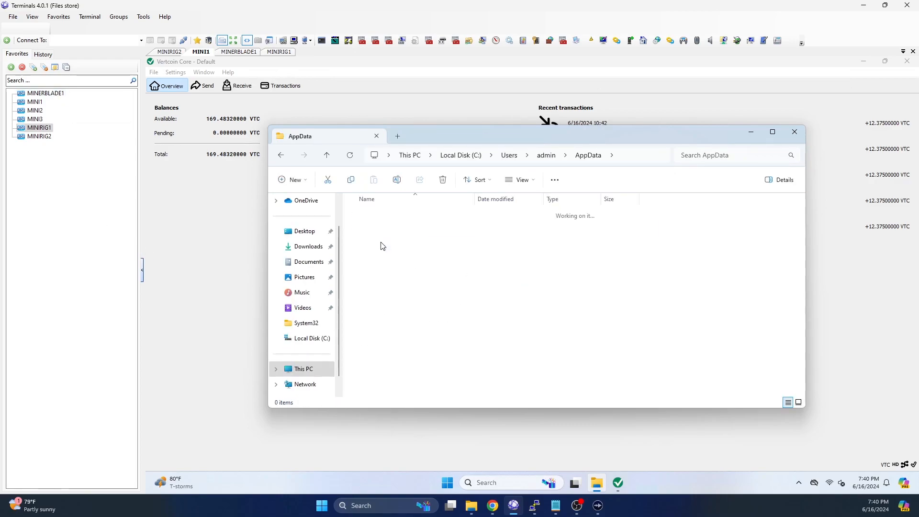
pyautogui.scroll(-3, 379, 243)
pyautogui.doubleClick(368, 335)
# - Check the disk size of the blocks folder in its properties, close them and return to the Vertcoin Core wallet
pyautogui.rightClick(361, 221)
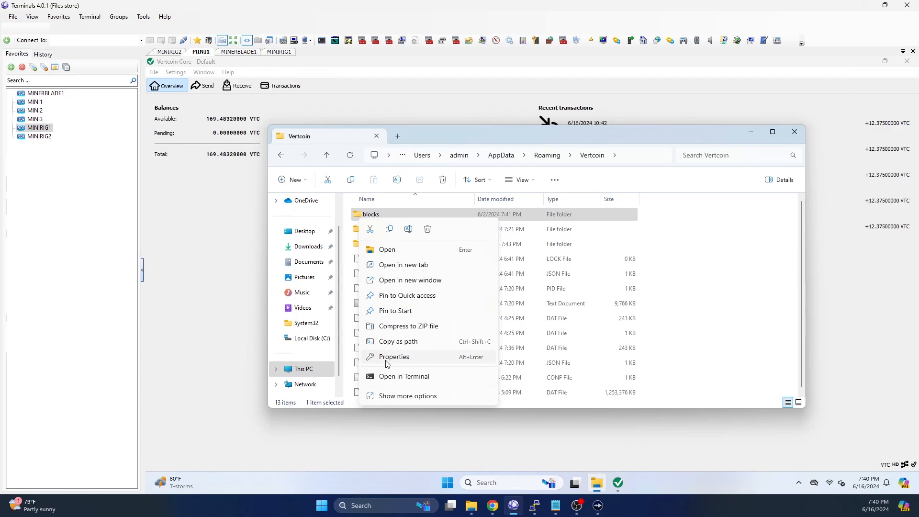
pyautogui.click(393, 357)
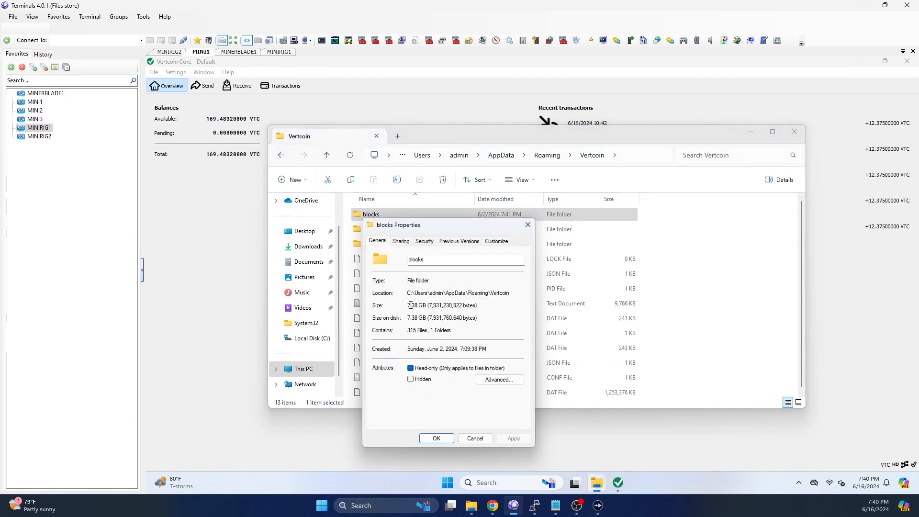
pyautogui.moveTo(423, 305); pyautogui.dragTo(410, 305)
pyautogui.click(410, 306)
pyautogui.click(476, 439)
pyautogui.click(203, 340)
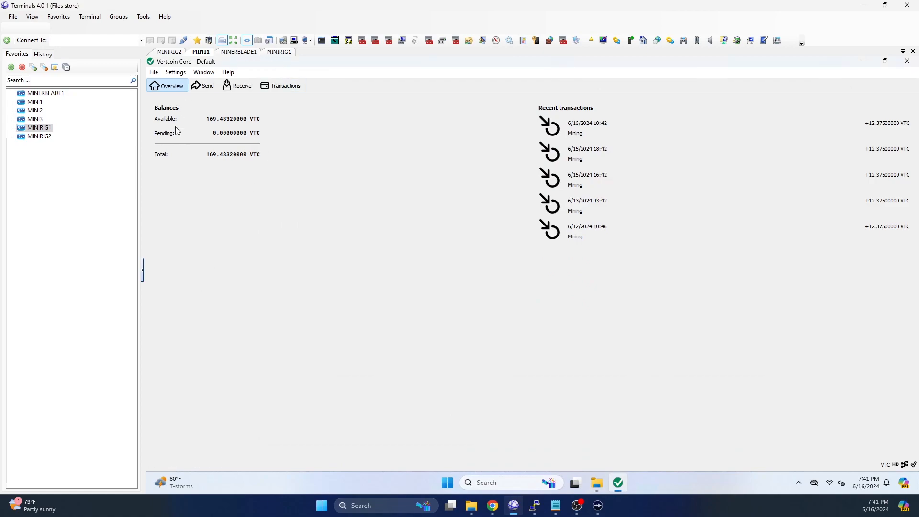
# - Open the wallet's command-line options reference and locate the -prune=<n> entry
pyautogui.click(228, 72)
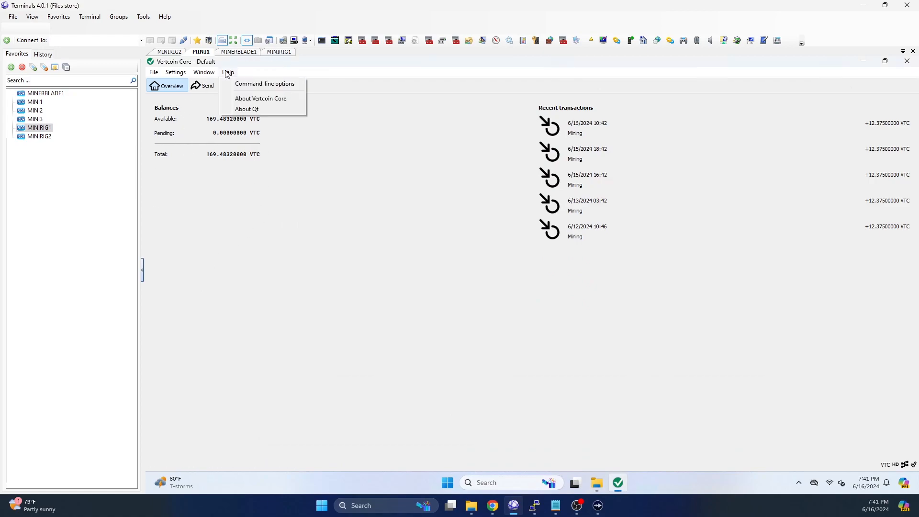
pyautogui.click(262, 85)
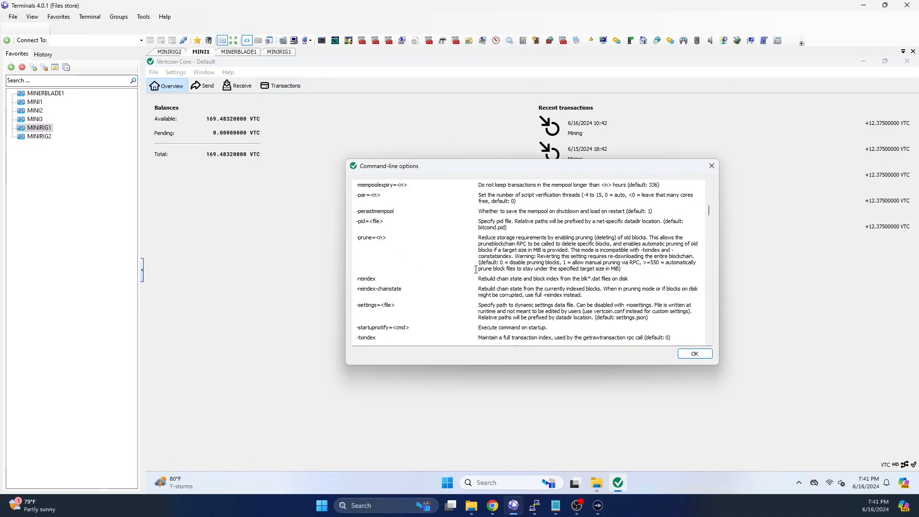
pyautogui.scroll(10, 508, 256)
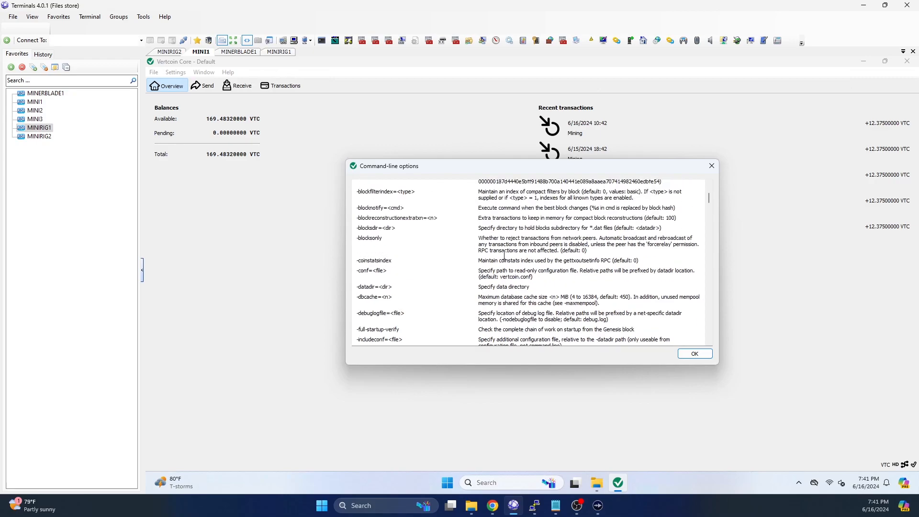
pyautogui.scroll(-10, 503, 238)
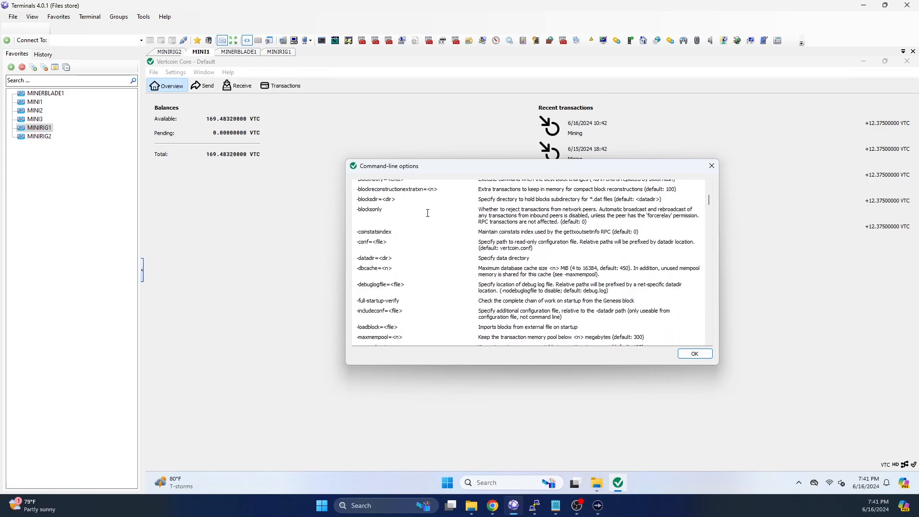
pyautogui.scroll(-4, 412, 206)
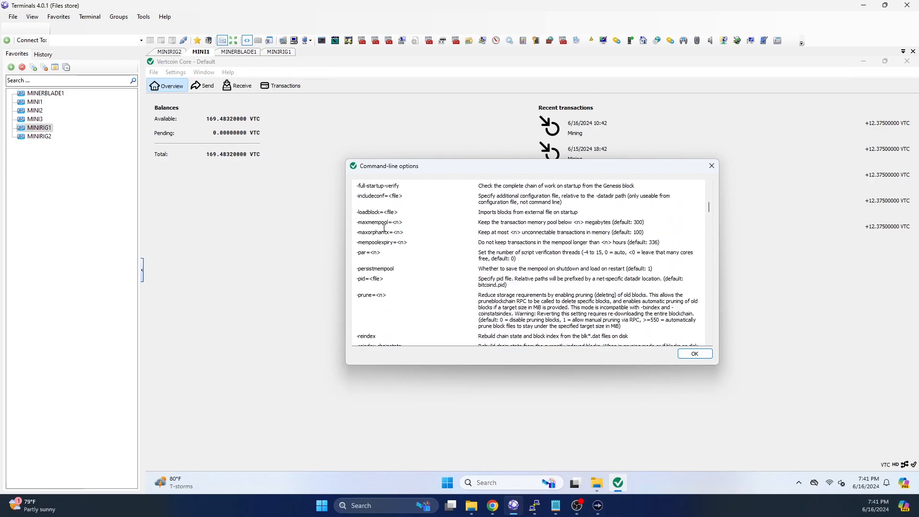
pyautogui.moveTo(359, 296); pyautogui.dragTo(379, 296)
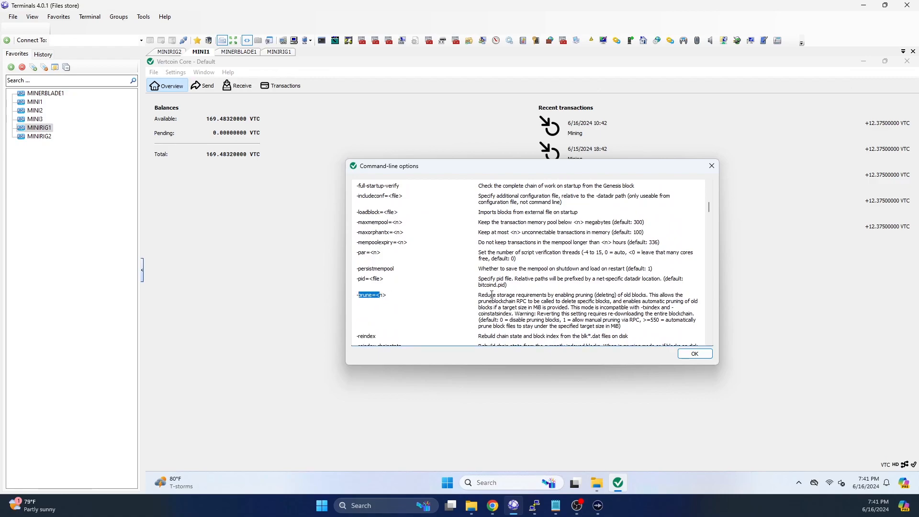
# - Read the -prune description, including the manual pruning value 1 and the >=550 automatic target, and close the reference
pyautogui.moveTo(482, 293); pyautogui.dragTo(545, 303)
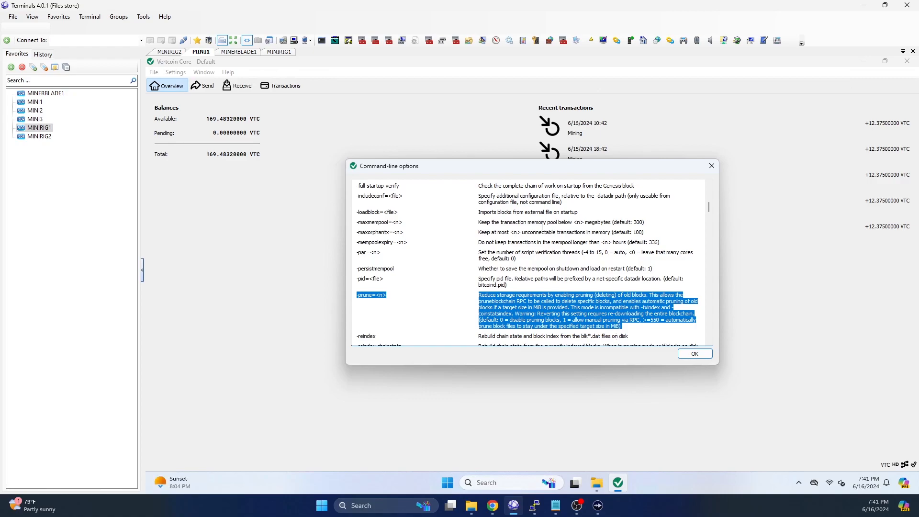
pyautogui.click(546, 323)
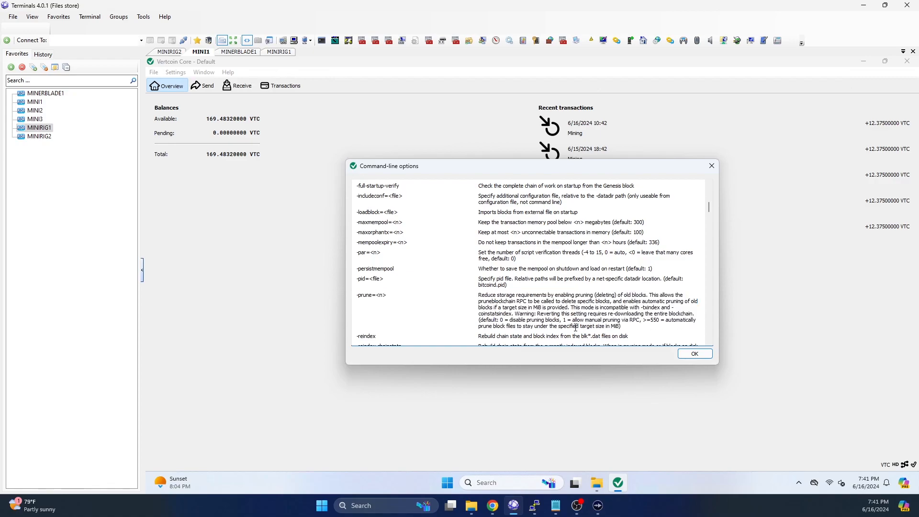
pyautogui.moveTo(563, 320); pyautogui.dragTo(632, 321)
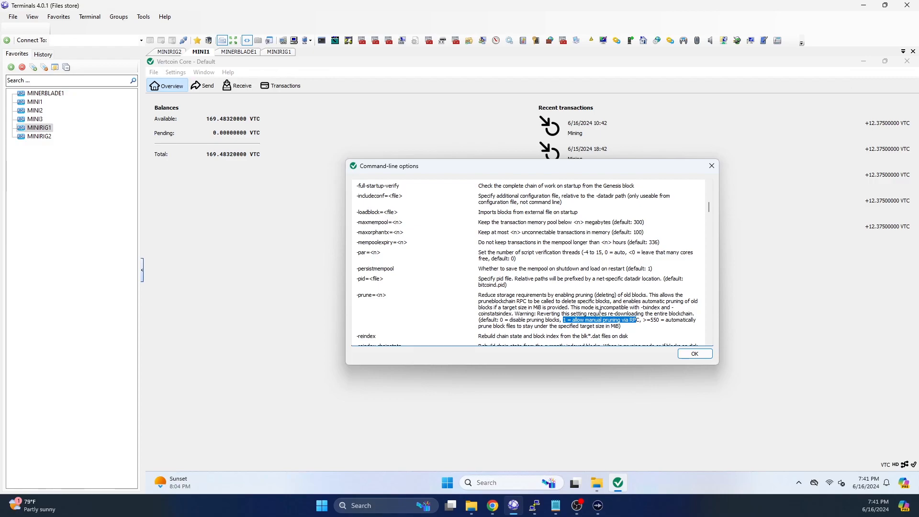
pyautogui.click(644, 322)
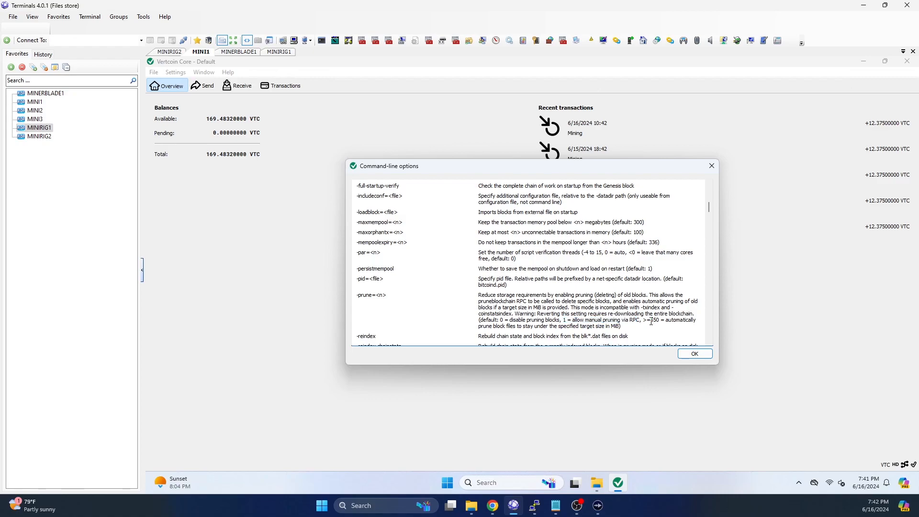
pyautogui.moveTo(645, 321); pyautogui.dragTo(665, 323)
pyautogui.click(689, 355)
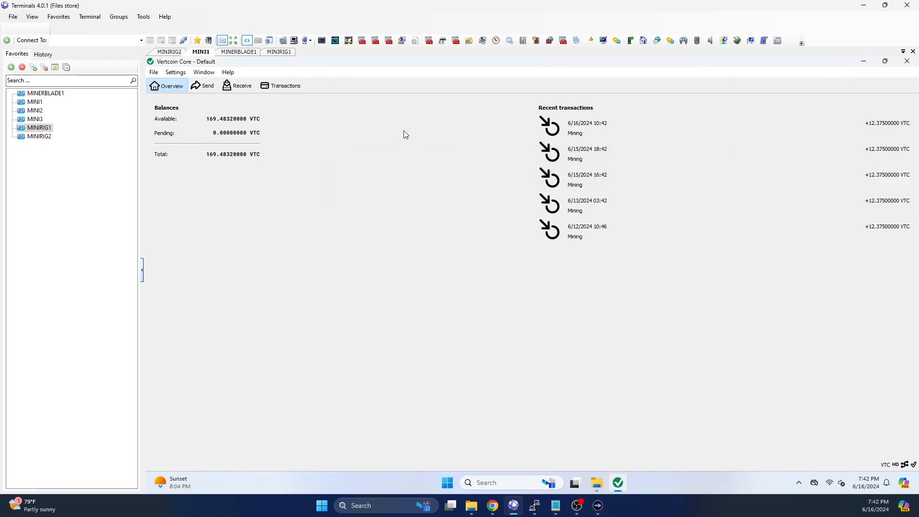
# - Review the wallet's main options, including the block storage pruning setting, and close them without changes
pyautogui.click(203, 73)
pyautogui.moveTo(176, 72)
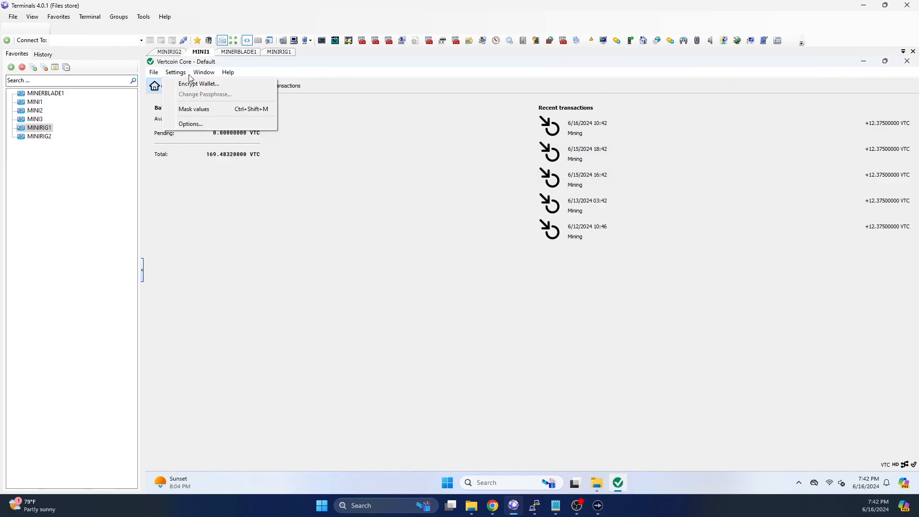
pyautogui.click(203, 128)
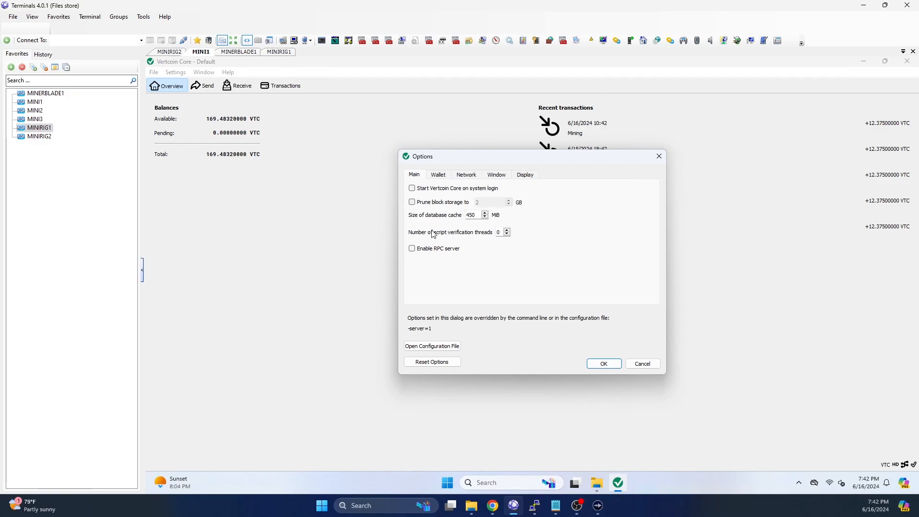
pyautogui.click(643, 363)
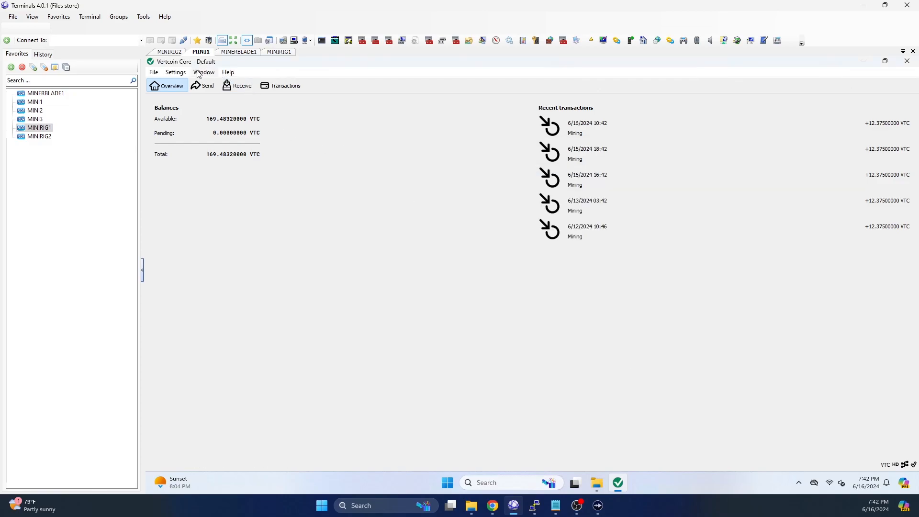
# - Open the wallet's configuration file from its options and accept the notice about overriding GUI settings
pyautogui.click(181, 74)
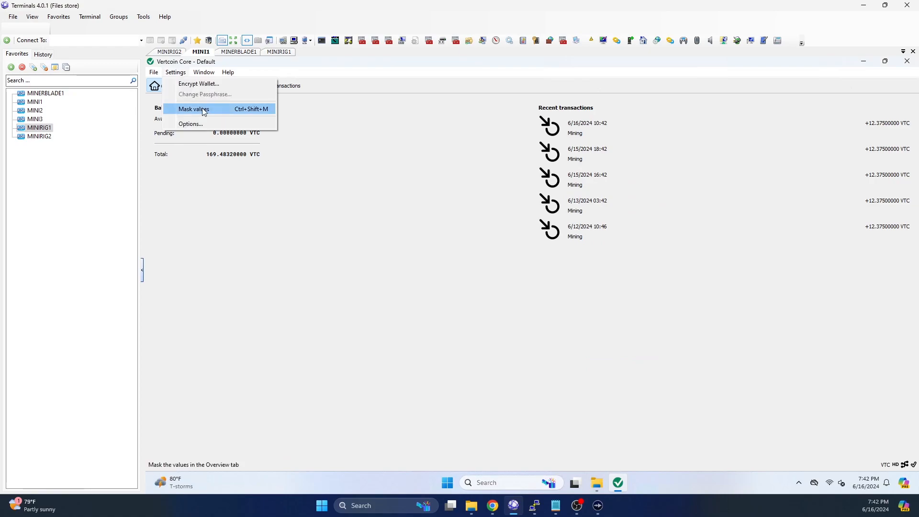
pyautogui.click(206, 123)
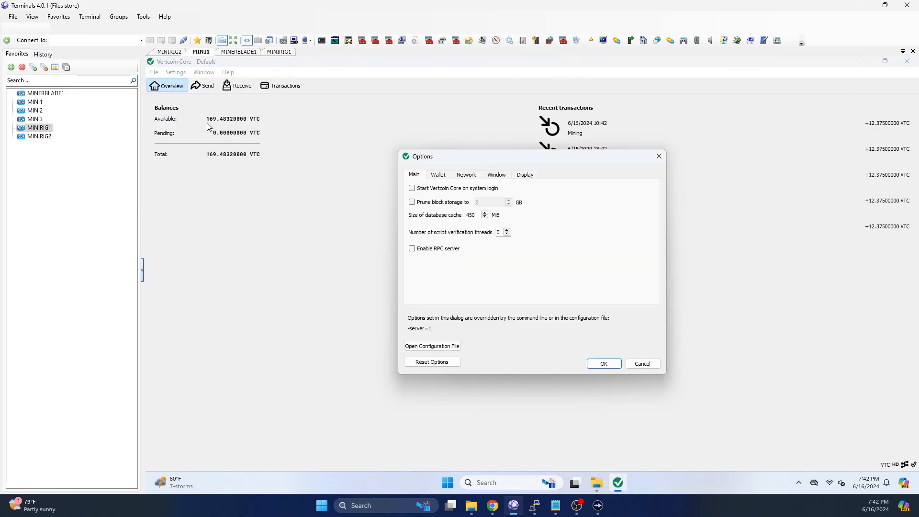
pyautogui.click(444, 351)
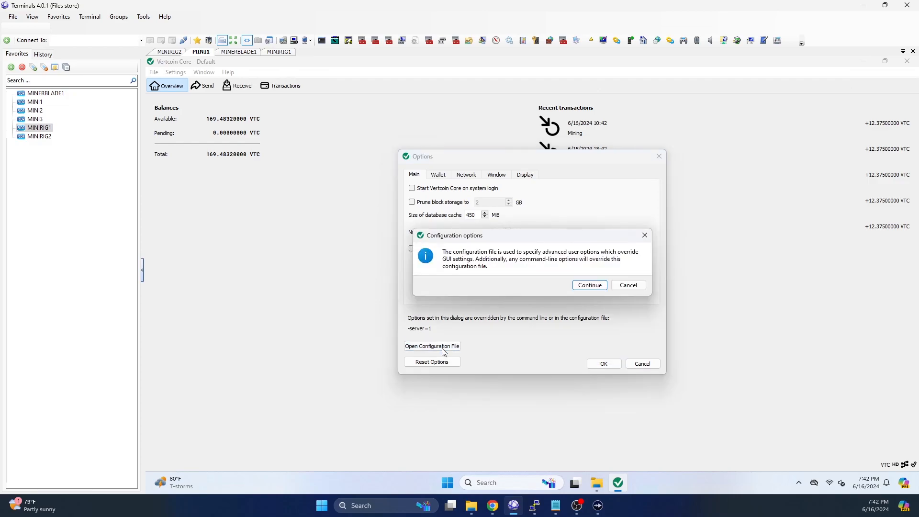
pyautogui.click(590, 284)
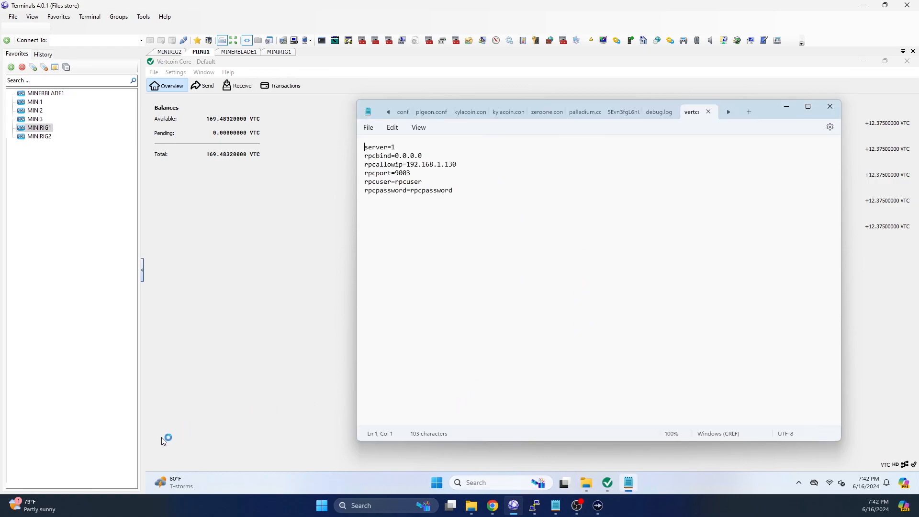
# - Add the line prune=1000 at the end of the Vertcoin configuration file, then save and close it
pyautogui.click(457, 196)
pyautogui.hotkey('ctrl', 'a')
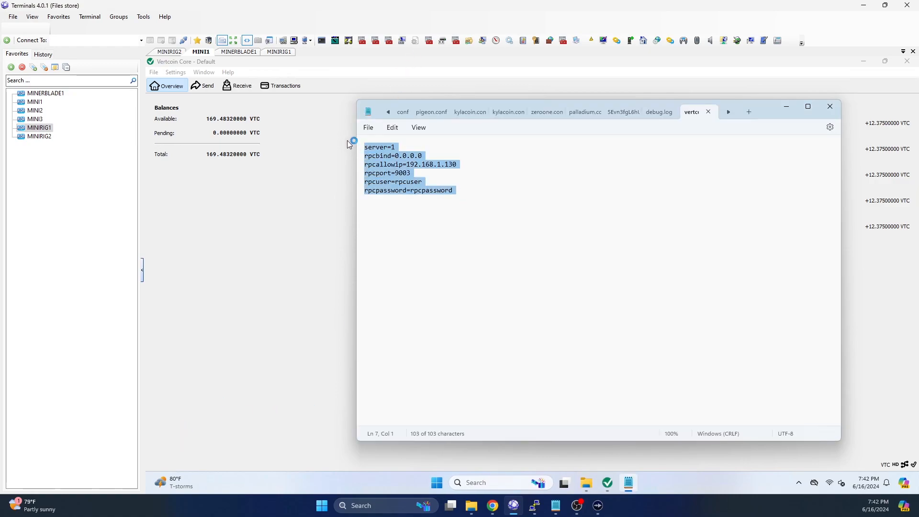
pyautogui.click(492, 197)
pyautogui.write('[')
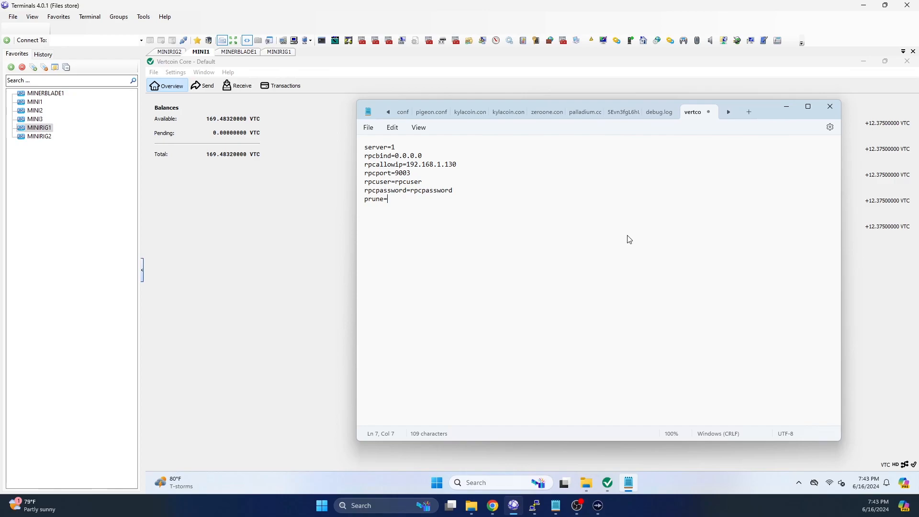
pyautogui.write('1000')
pyautogui.click(830, 113)
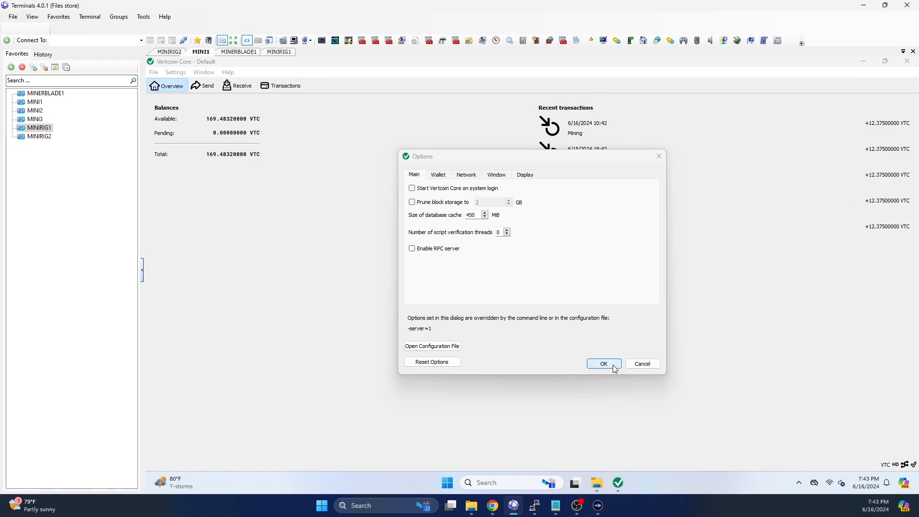
# - Restart the wallet by quitting it and launching vertcoin-qt from C:\Wallets, and close that folder window
pyautogui.click(613, 365)
pyautogui.click(907, 62)
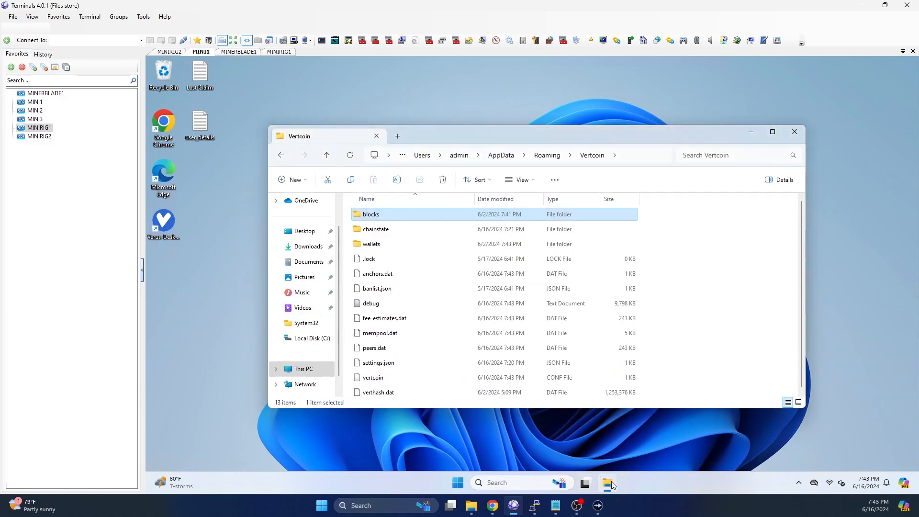
pyautogui.rightClick(613, 482)
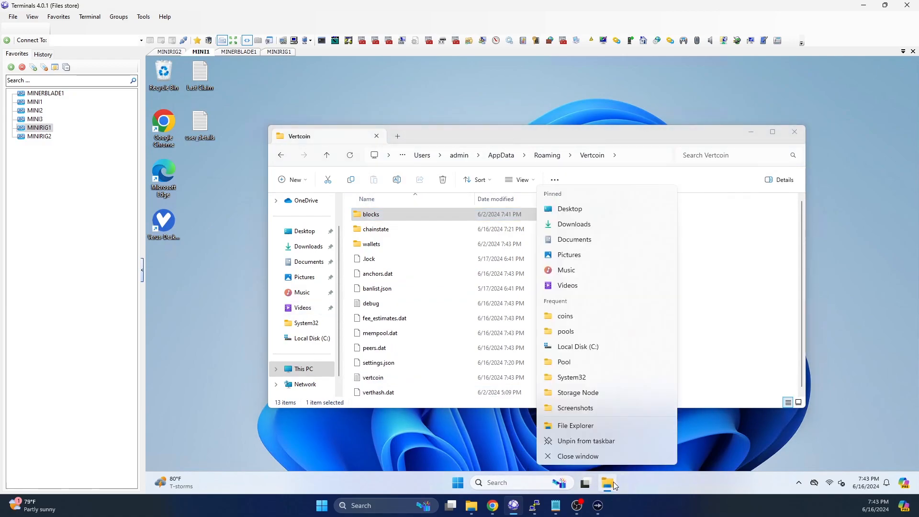
pyautogui.click(574, 425)
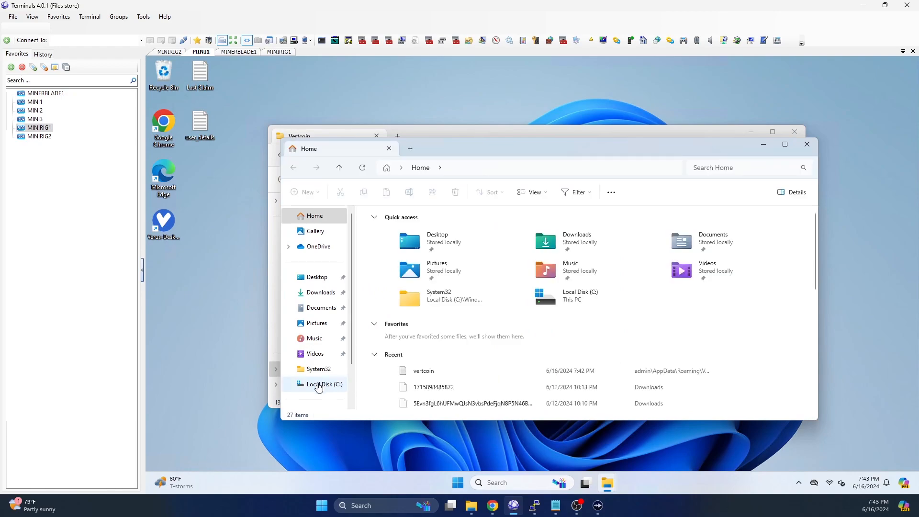
pyautogui.click(319, 384)
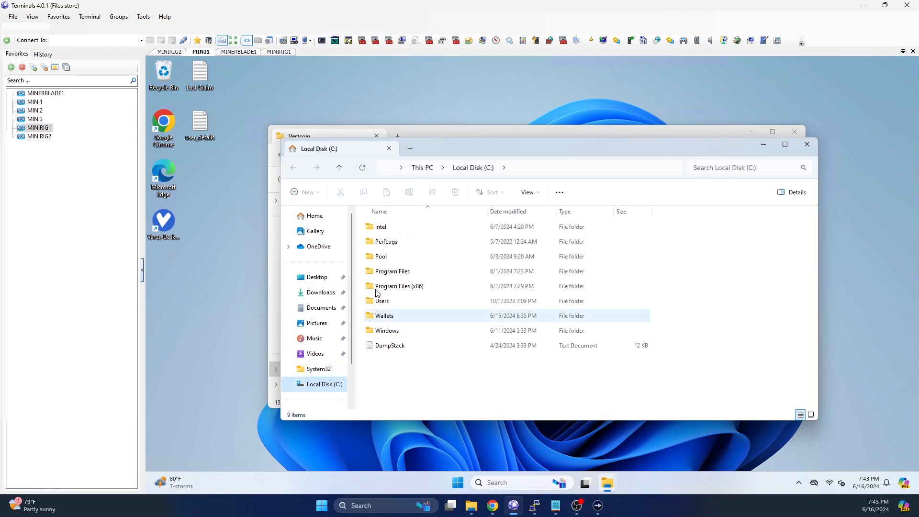
pyautogui.doubleClick(386, 316)
pyautogui.click(379, 362)
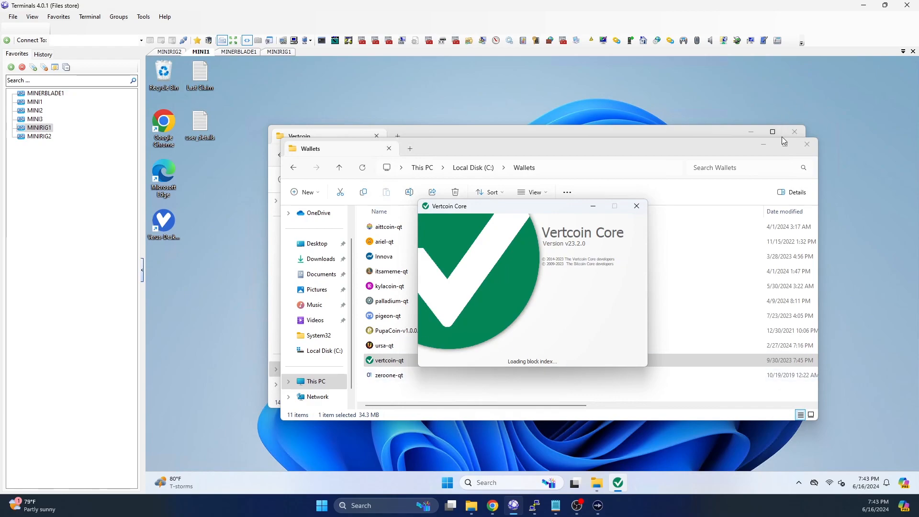
pyautogui.click(807, 144)
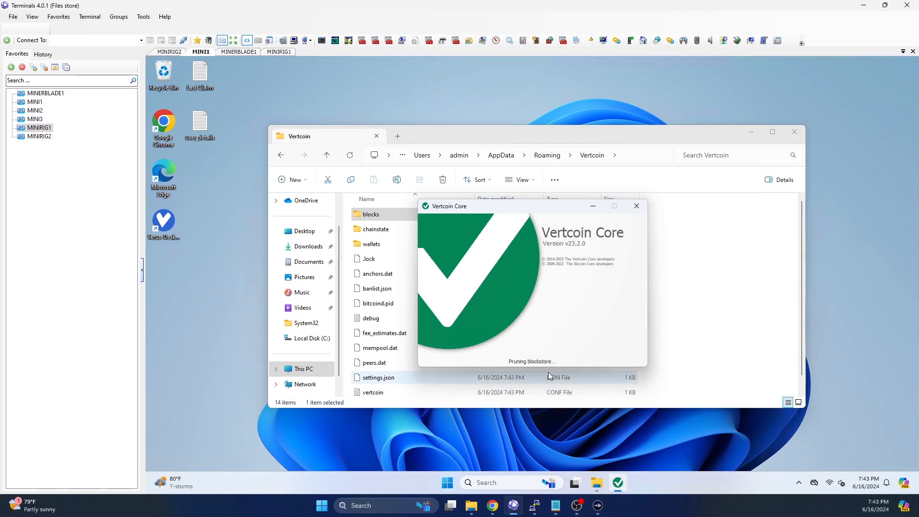
# - Check the disk size of the blocks folder again while the restarted wallet prunes its blockstore
pyautogui.rightClick(381, 217)
pyautogui.click(407, 355)
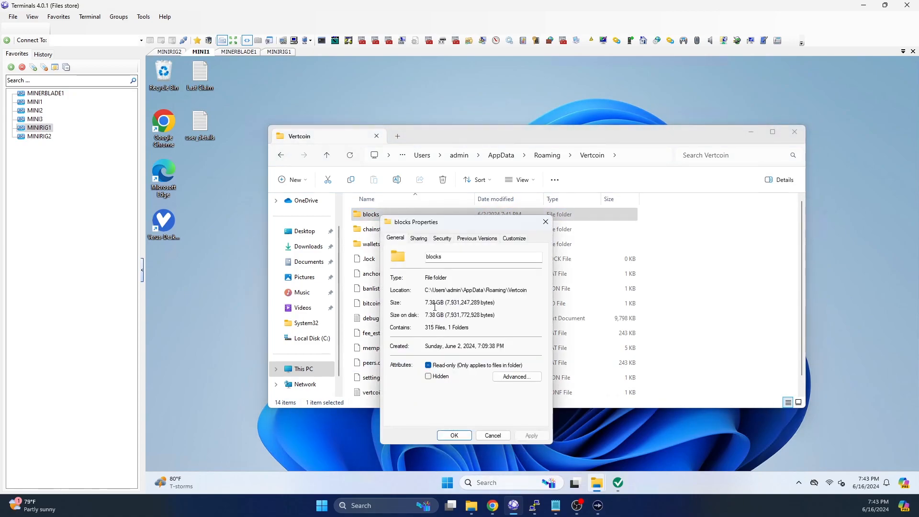
# - Close the folder properties, open the Vertcoin blocks folder and review its block files with the wallet window minimized
pyautogui.click(491, 437)
pyautogui.doubleClick(374, 214)
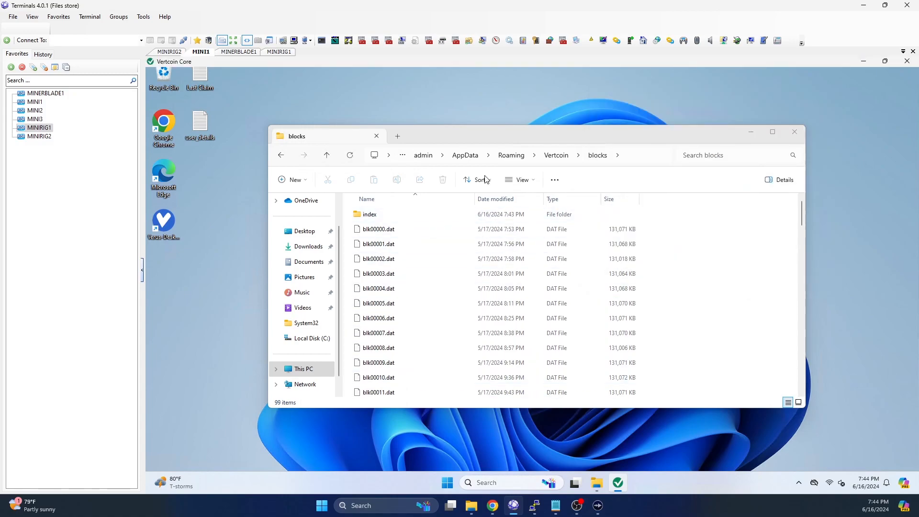
pyautogui.click(864, 61)
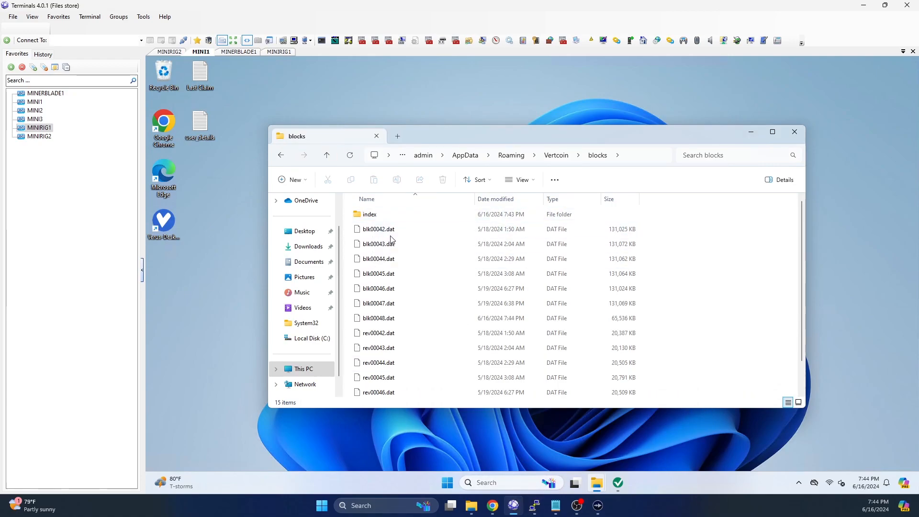
pyautogui.scroll(-1, 421, 328)
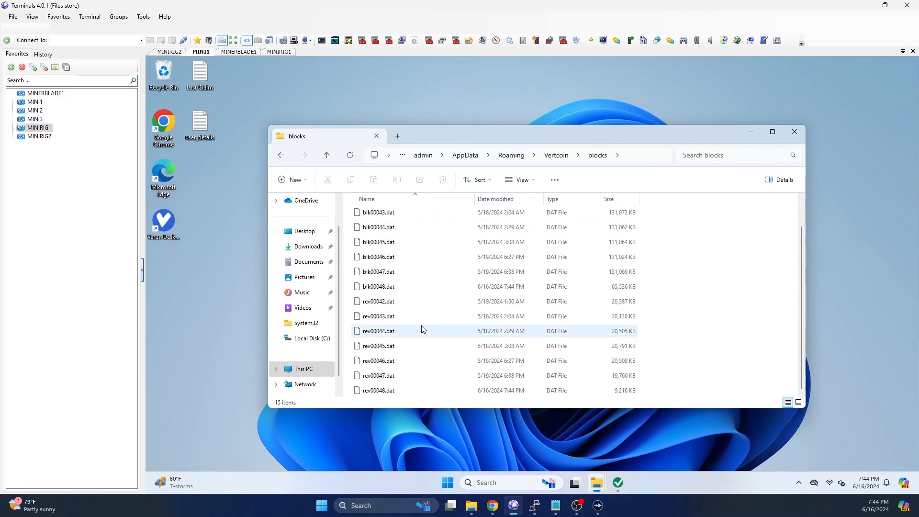
pyautogui.scroll(1, 411, 332)
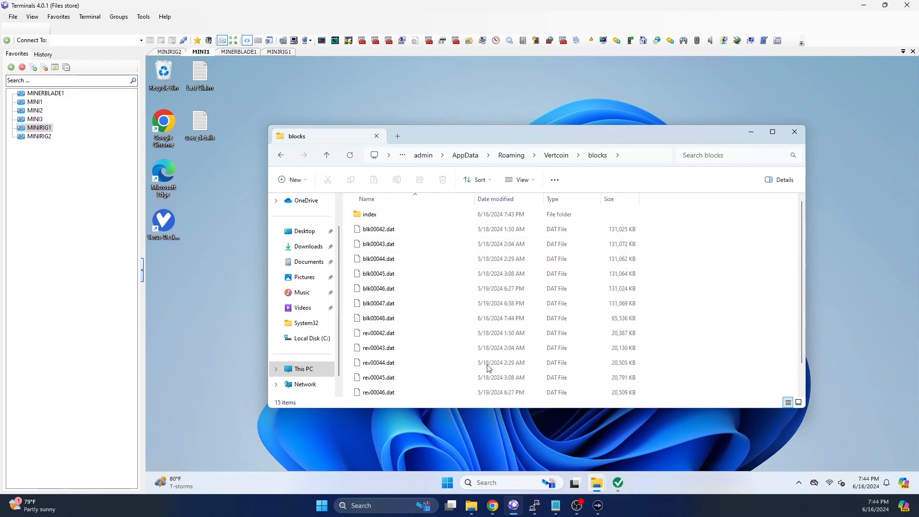
# - Go back to the Vertcoin folder and check the size of the blocks folder in its properties after pruning
pyautogui.click(556, 155)
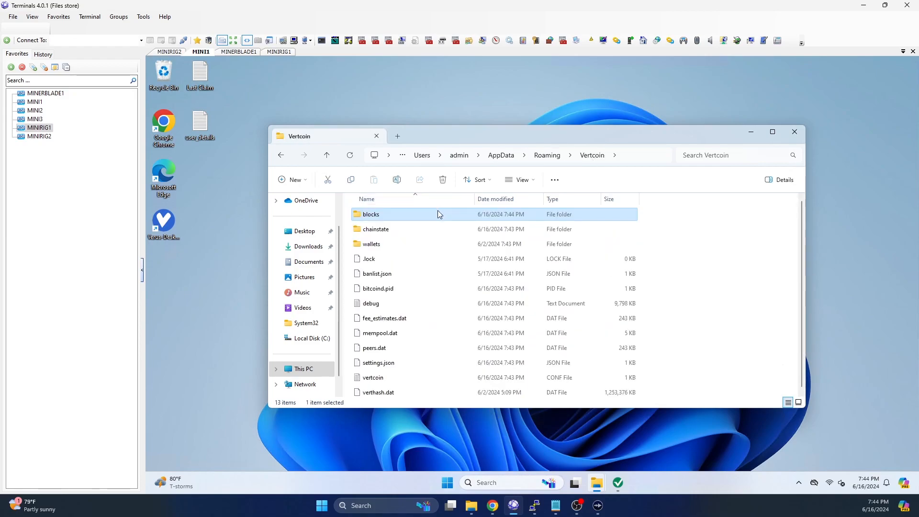
pyautogui.rightClick(373, 214)
pyautogui.click(406, 351)
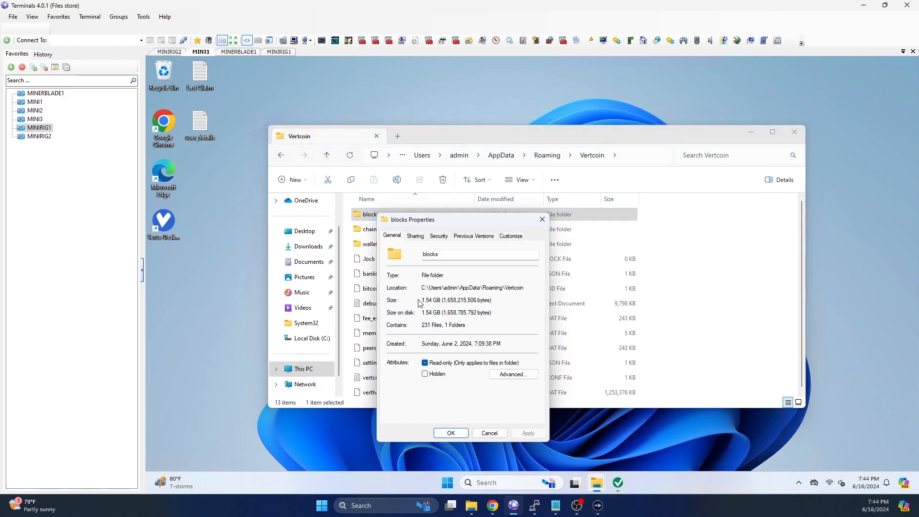
pyautogui.moveTo(447, 301); pyautogui.dragTo(413, 305)
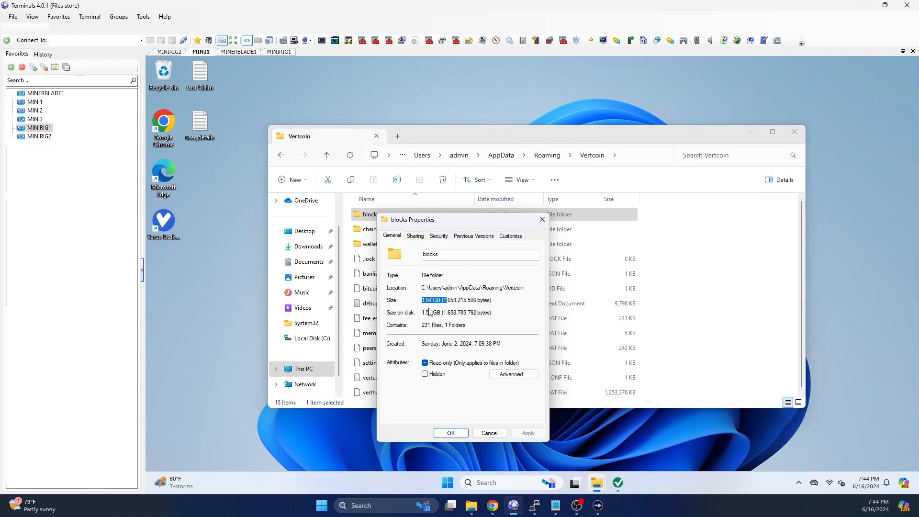
pyautogui.click(429, 305)
pyautogui.click(489, 433)
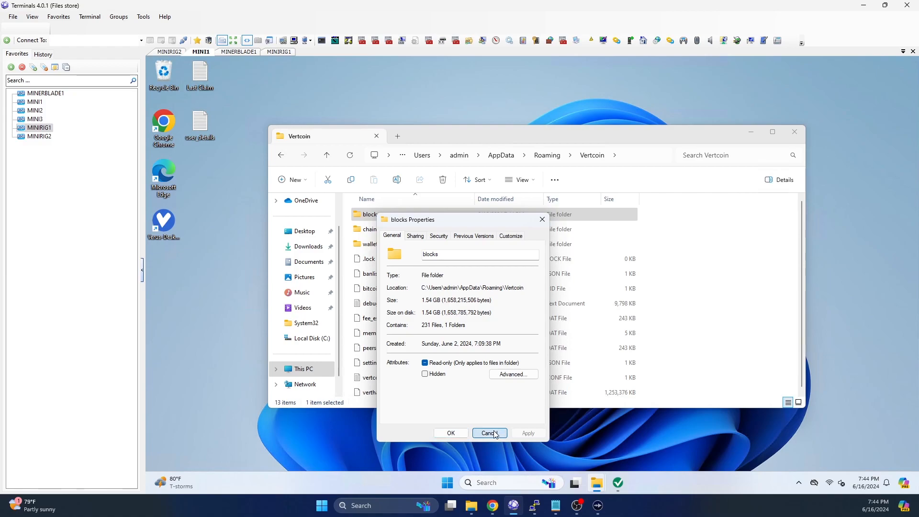
# - Review the configuration-file overrides in the Vertcoin Core wallet's options, then cancel the dialog and minimize the wallet
pyautogui.click(619, 483)
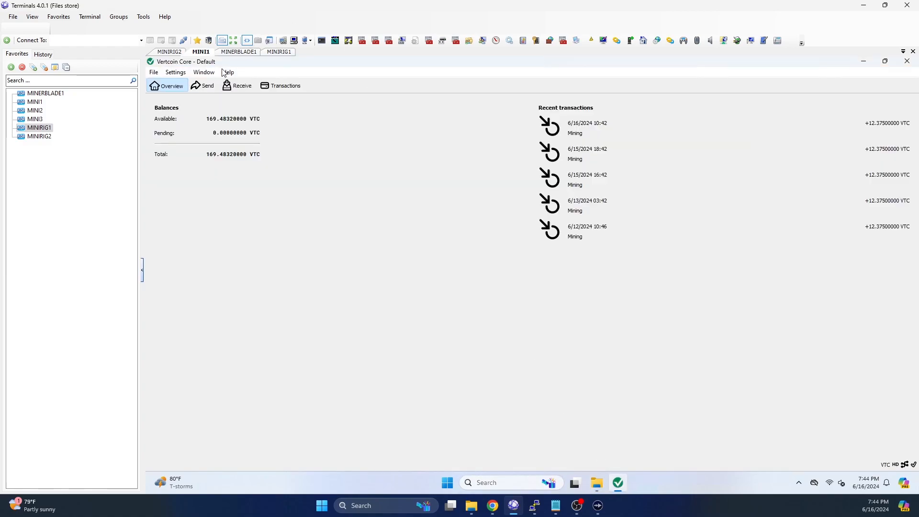
pyautogui.click(175, 72)
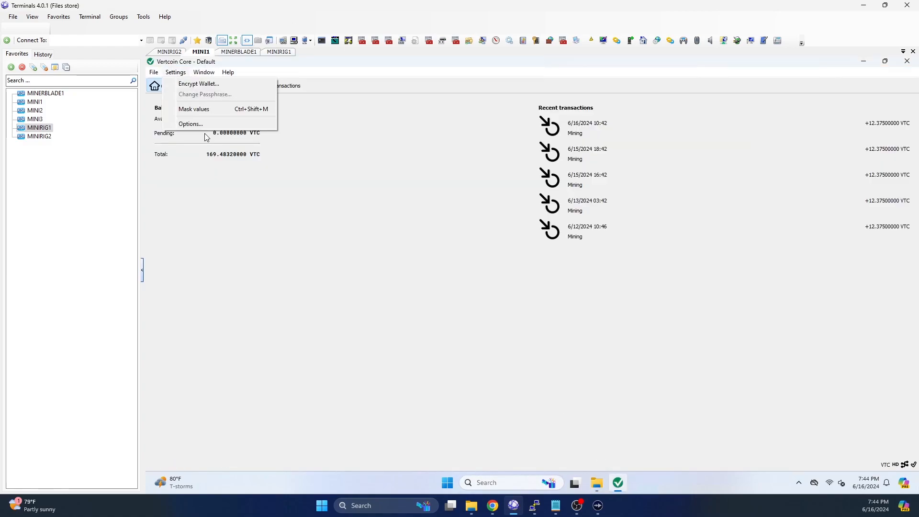
pyautogui.click(202, 123)
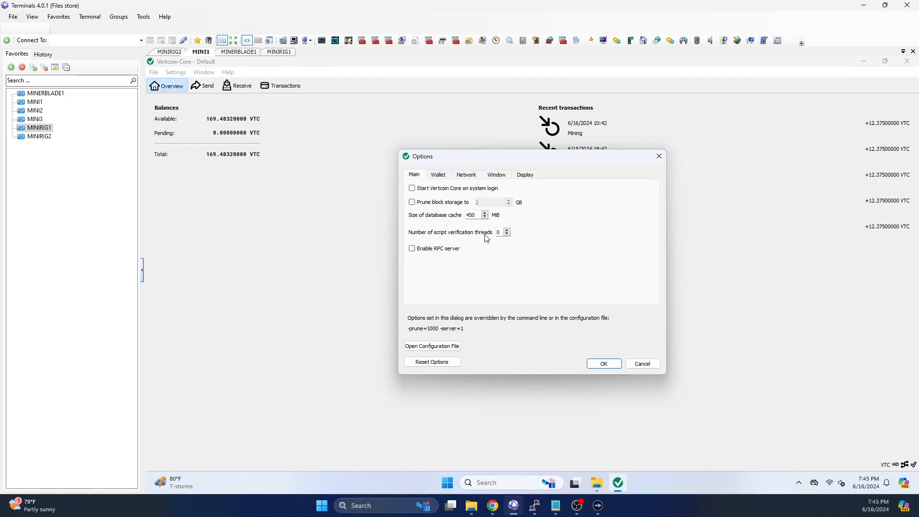
pyautogui.click(643, 364)
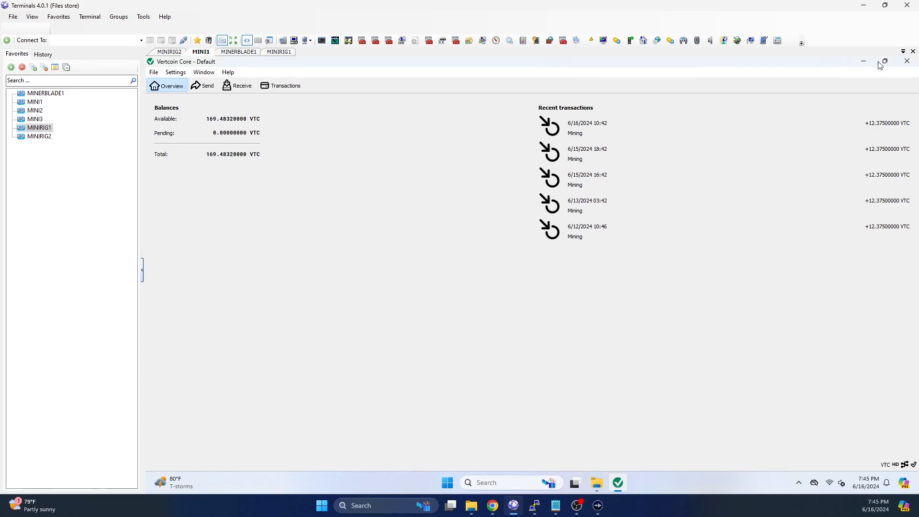
pyautogui.click(864, 61)
# - Reopen the Vertcoin blocks folder and look through the remaining blk and rev data files
pyautogui.moveTo(719, 303); pyautogui.dragTo(753, 363)
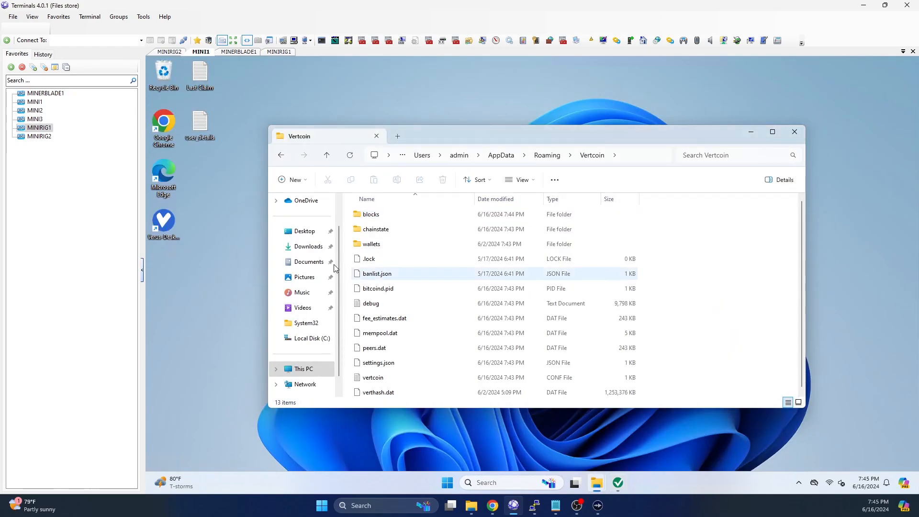
pyautogui.click(373, 219)
pyautogui.click(373, 220)
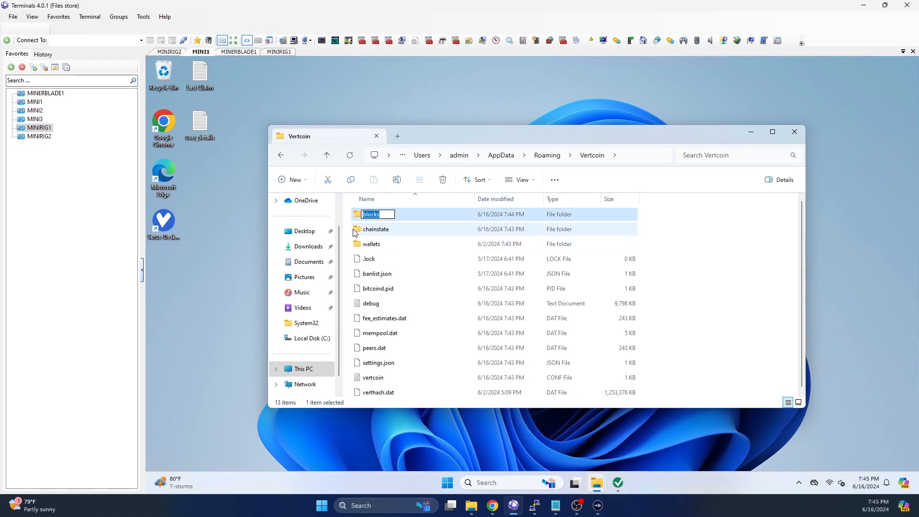
pyautogui.doubleClick(356, 219)
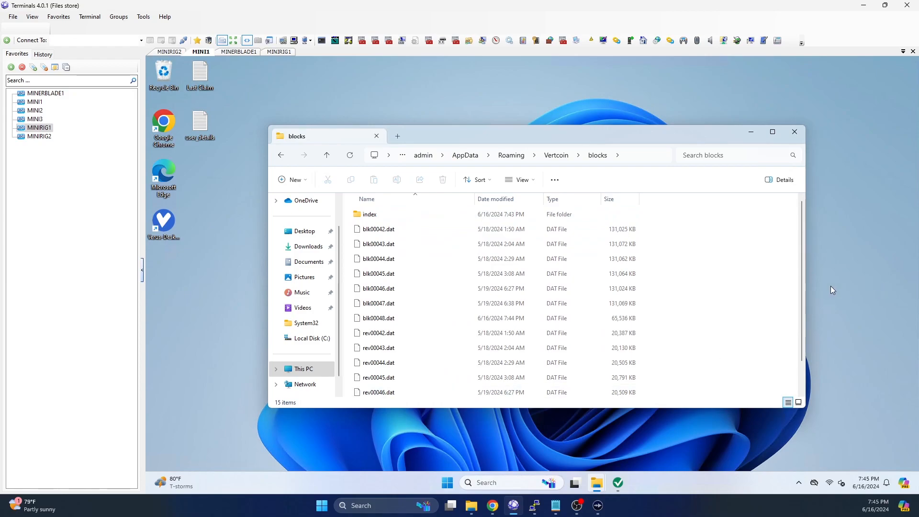
pyautogui.scroll(-1, 802, 316)
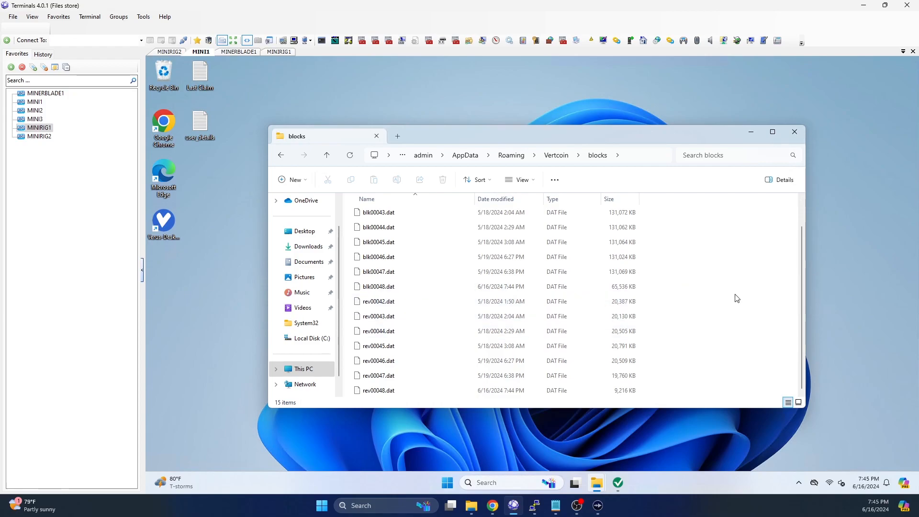
# - Go up to the Roaming folder and check the size of the PigeonCore folder in its properties
pyautogui.click(504, 155)
pyautogui.scroll(-2, 441, 282)
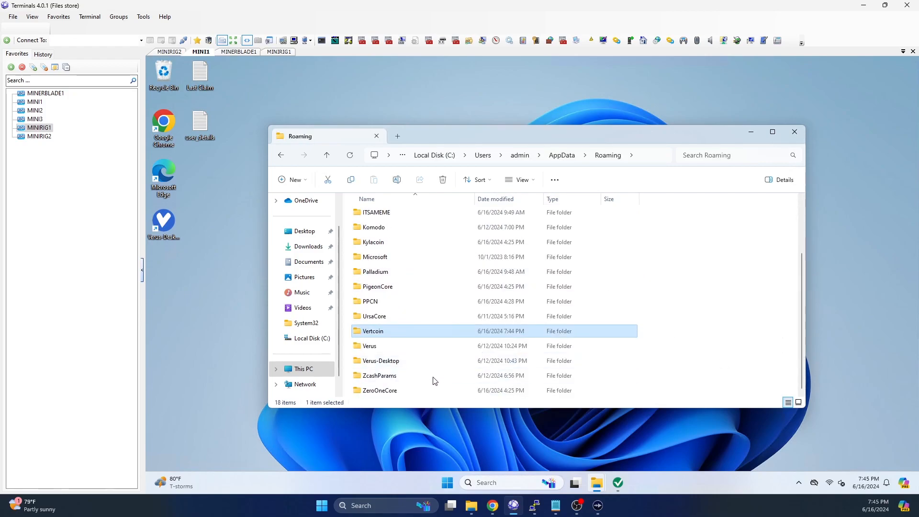
pyautogui.scroll(2, 435, 381)
pyautogui.click(377, 366)
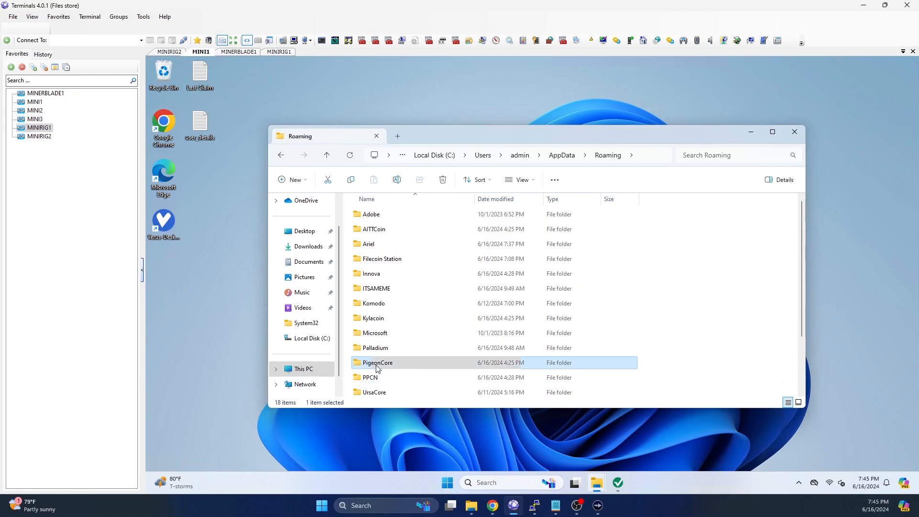
pyautogui.rightClick(377, 368)
pyautogui.click(411, 314)
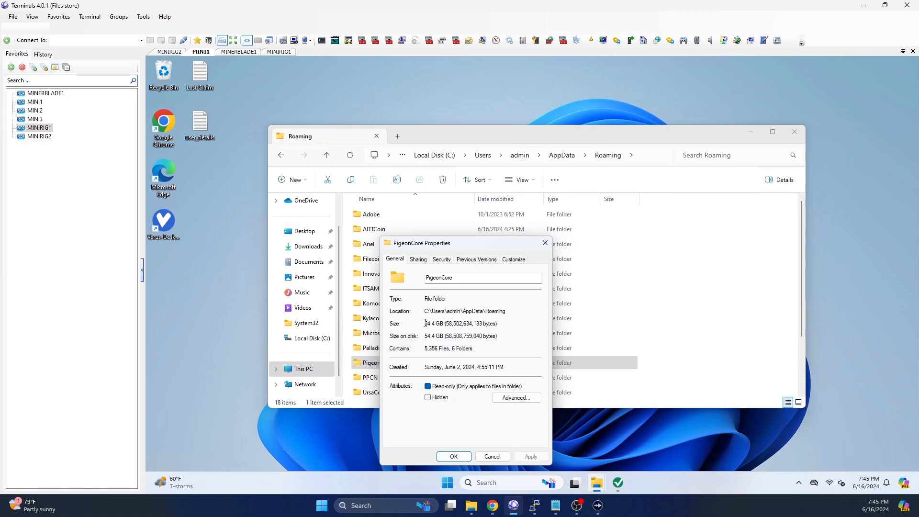
pyautogui.click(545, 243)
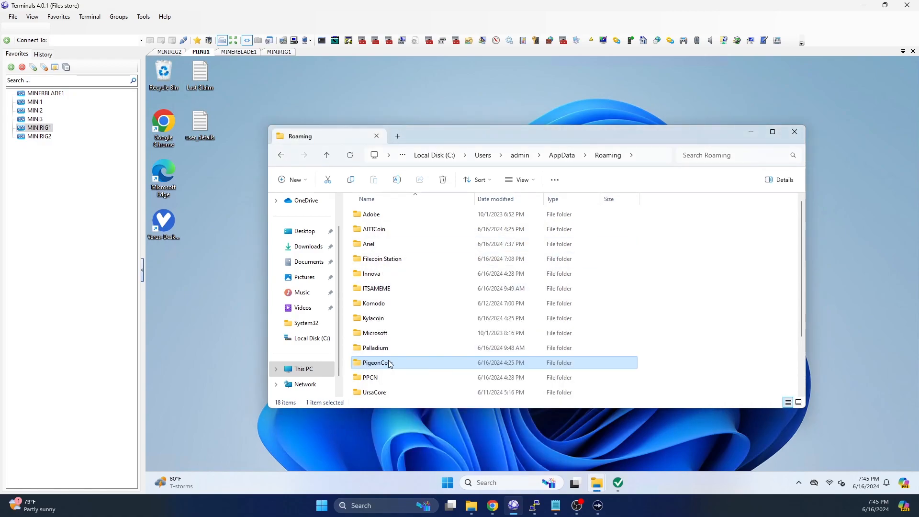
# - Check the size of the blocks folder inside PigeonCore, close its properties and bring the Vertcoin Core wallet back up
pyautogui.doubleClick(390, 364)
pyautogui.click(368, 232)
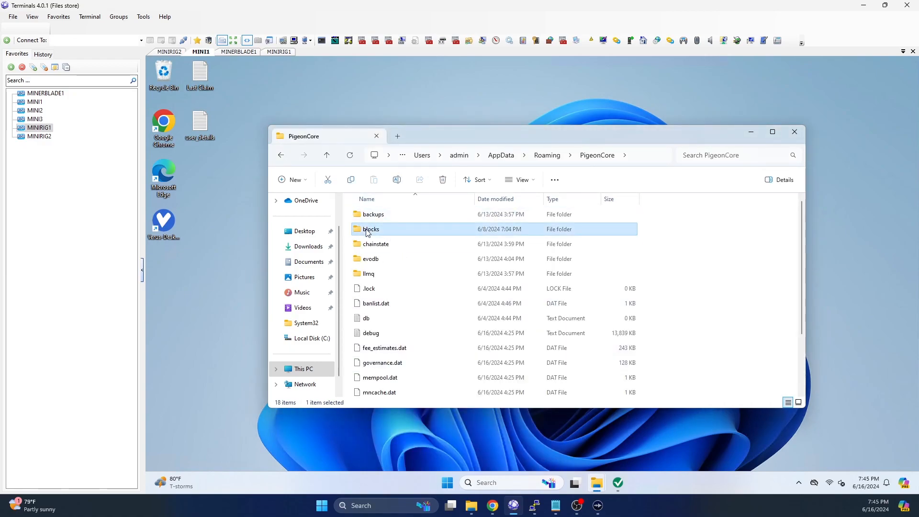
pyautogui.rightClick(368, 232)
pyautogui.click(389, 377)
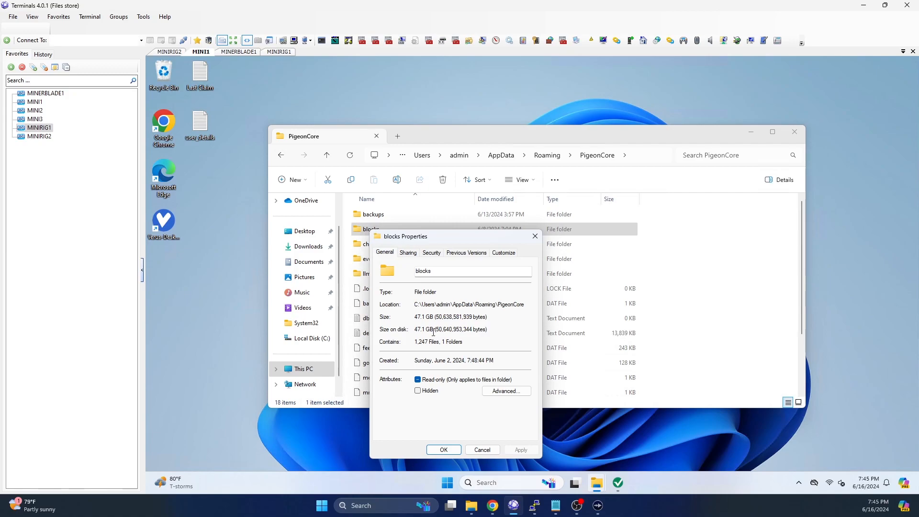
pyautogui.moveTo(432, 317); pyautogui.dragTo(407, 323)
pyautogui.click(536, 236)
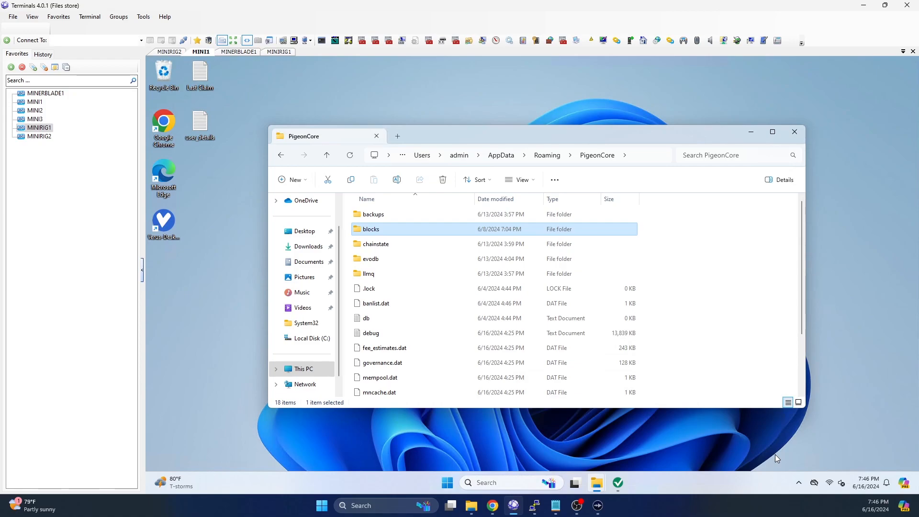
pyautogui.click(618, 484)
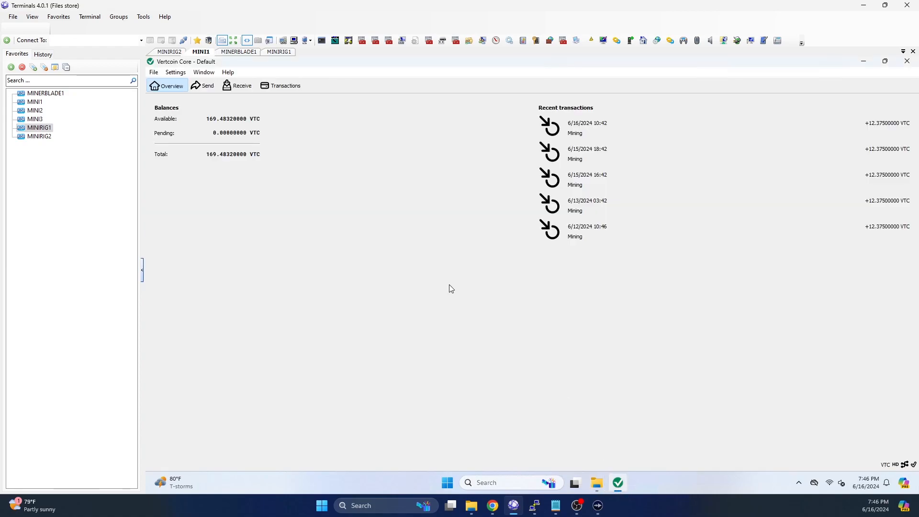